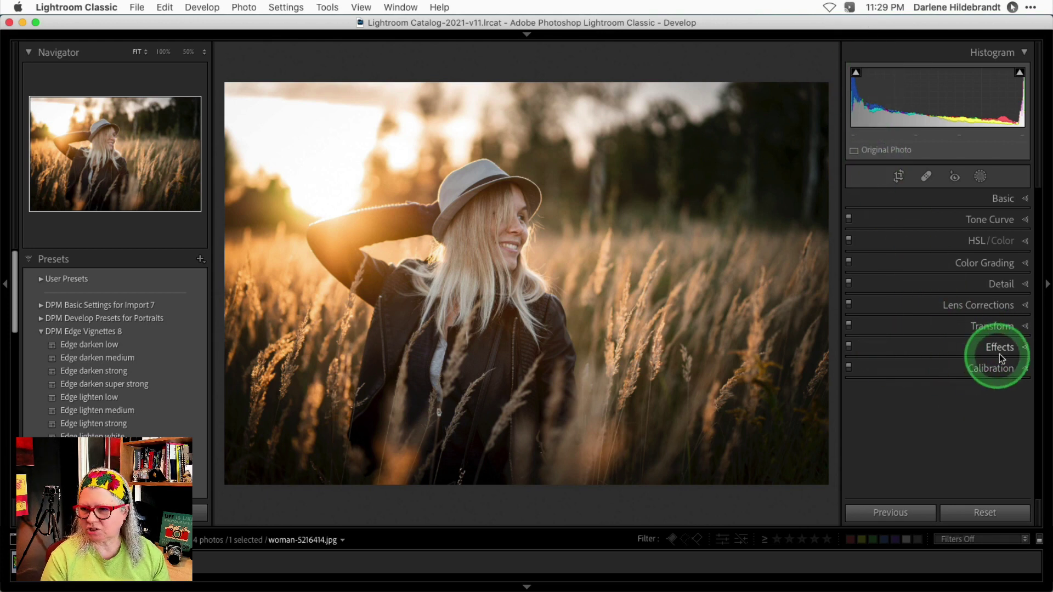
In Effects, drag the post-crop vignette Amount up toward white, then down to a dark -97.
left_click(1024, 349)
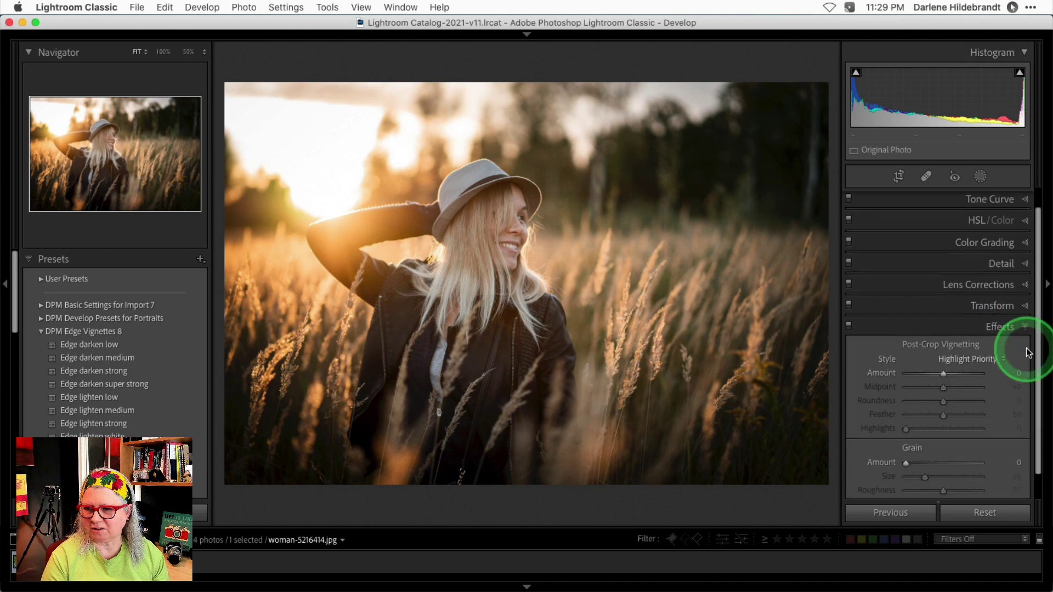
scroll(1016, 360, "down", 2)
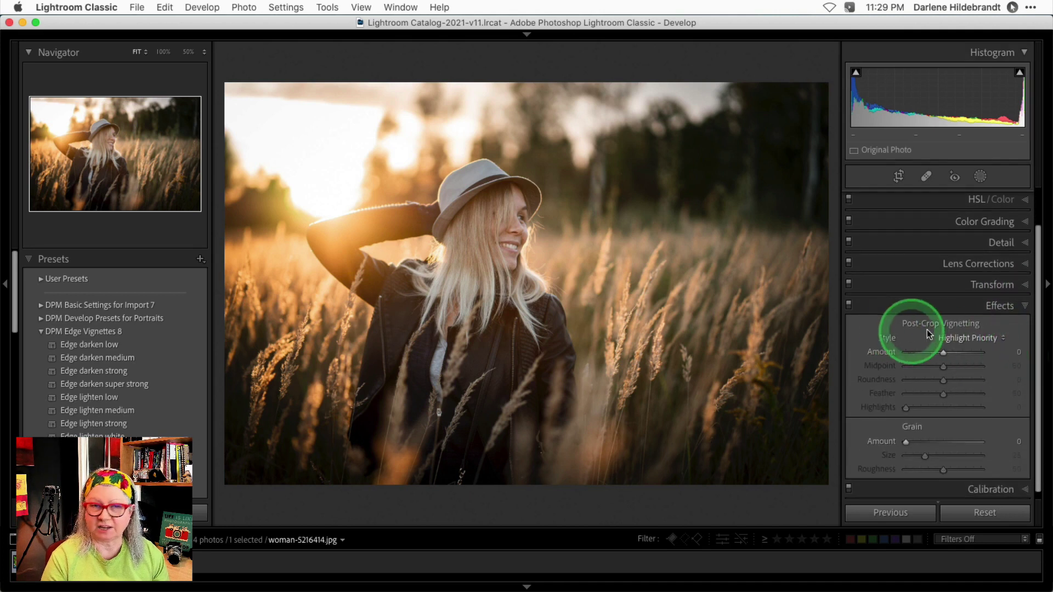
left_click(943, 354)
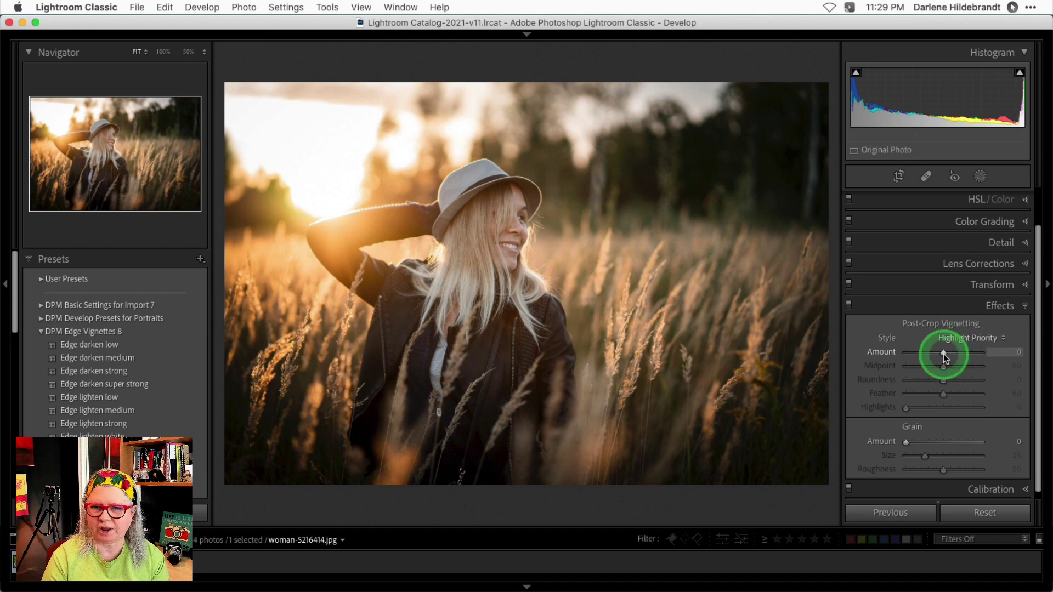
left_click_drag(944, 353, 1008, 355)
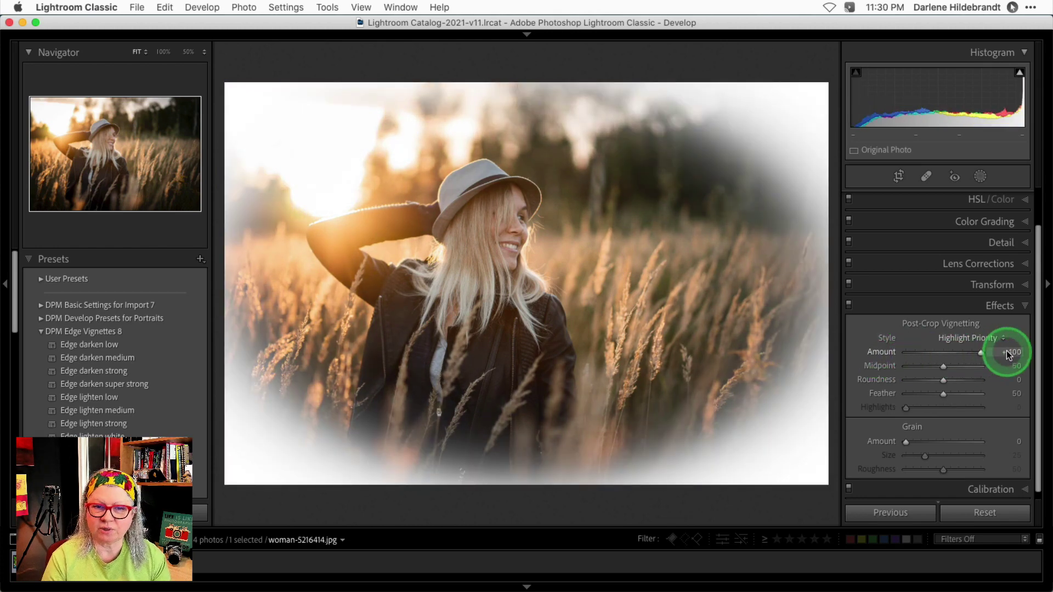
left_click_drag(1008, 355, 908, 357)
Reshape the dark vignette to Midpoint 23, Roundness +40 and Feather 76.
left_click(945, 395)
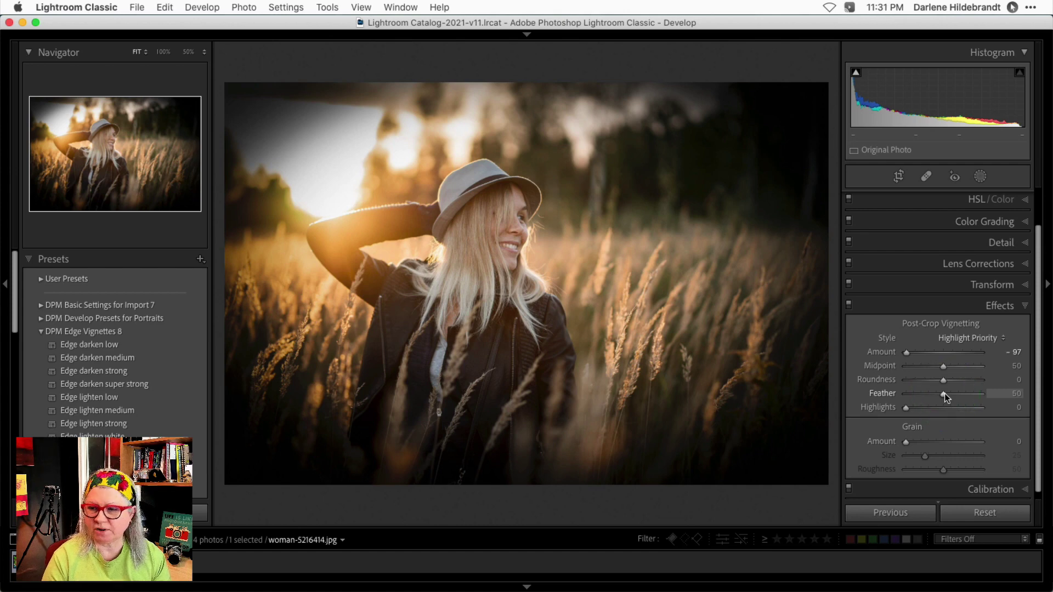
left_click_drag(944, 394, 897, 394)
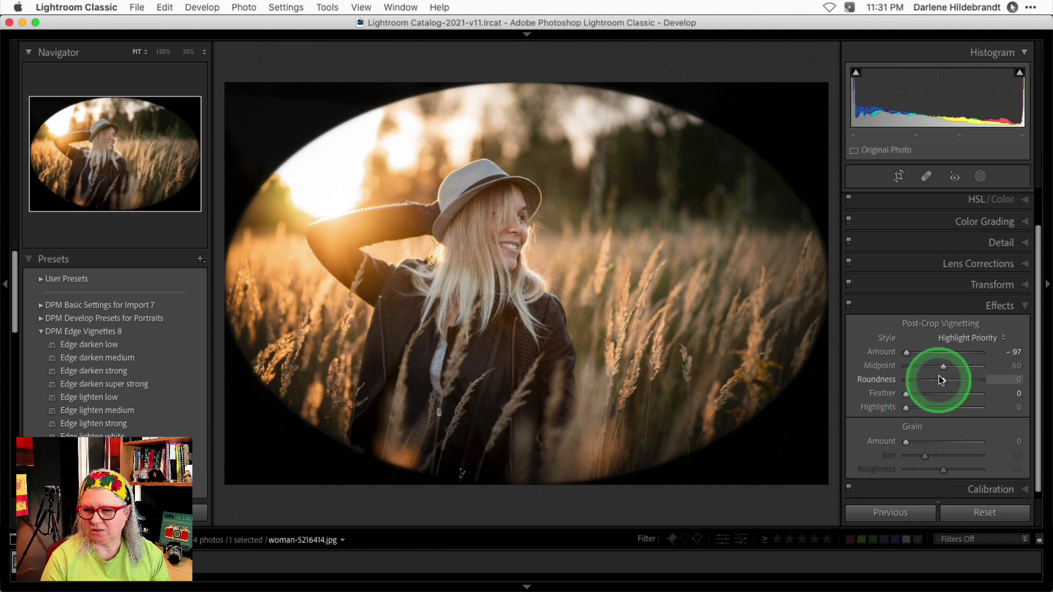
mouse_move(943, 367)
left_mouse_down()
mouse_move(911, 367)
mouse_move(976, 366)
mouse_move(933, 364)
mouse_move(959, 378)
mouse_move(919, 378)
mouse_move(960, 378)
mouse_move(927, 368)
left_mouse_up()
left_click_drag(908, 393, 963, 386)
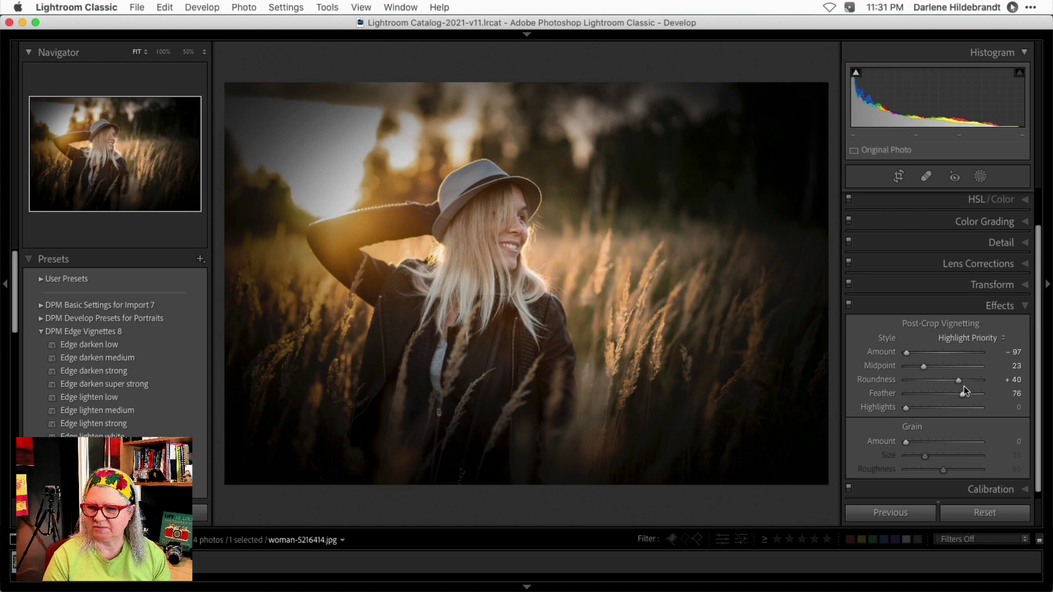
Fine-tune the vignette Amount, easing it to about -80.
mouse_move(906, 352)
left_mouse_down()
mouse_move(893, 357)
mouse_move(925, 354)
mouse_move(913, 352)
left_mouse_up()
left_click(907, 353)
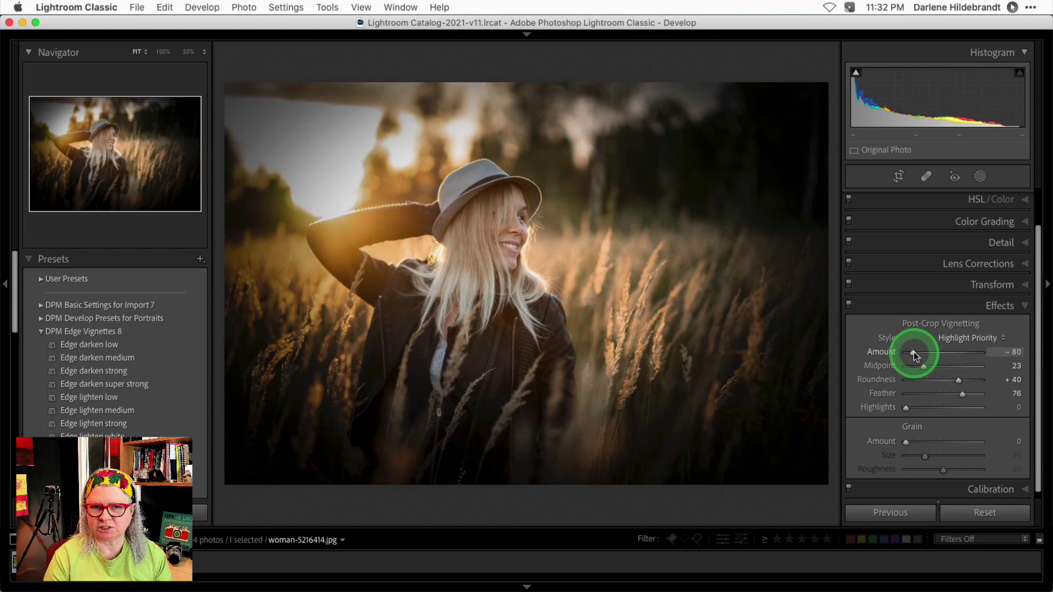
left_click_drag(880, 412, 955, 340)
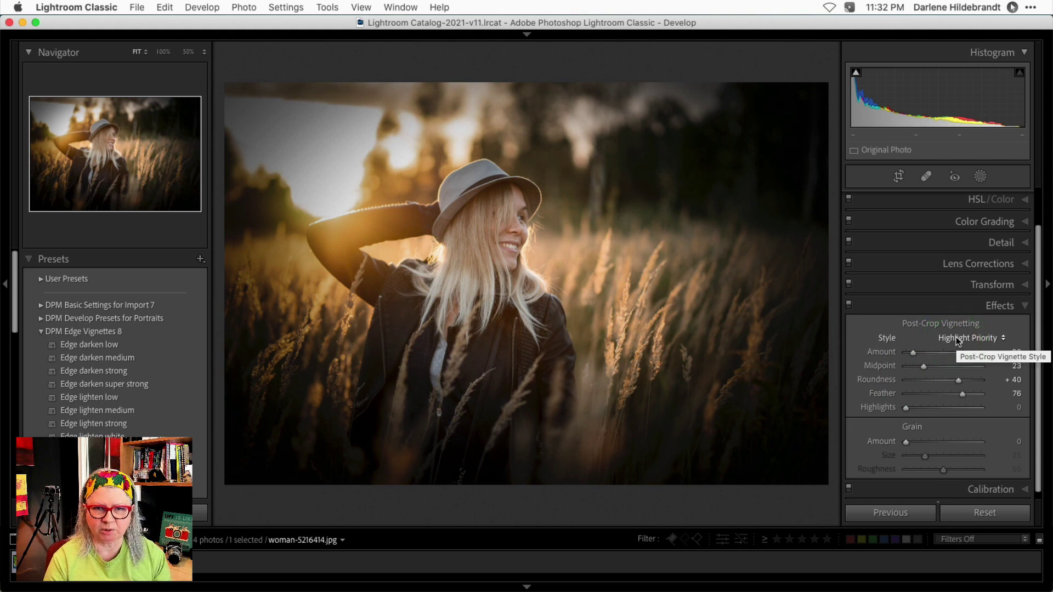
Compare the Color Priority and Paint Overlay vignette styles.
left_click(957, 338)
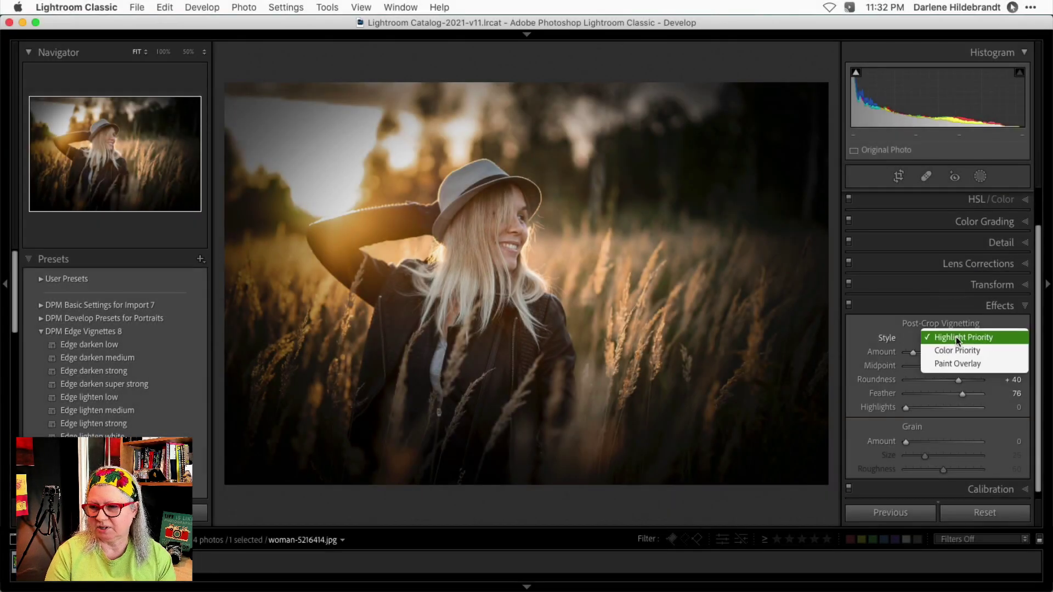
left_click(966, 339)
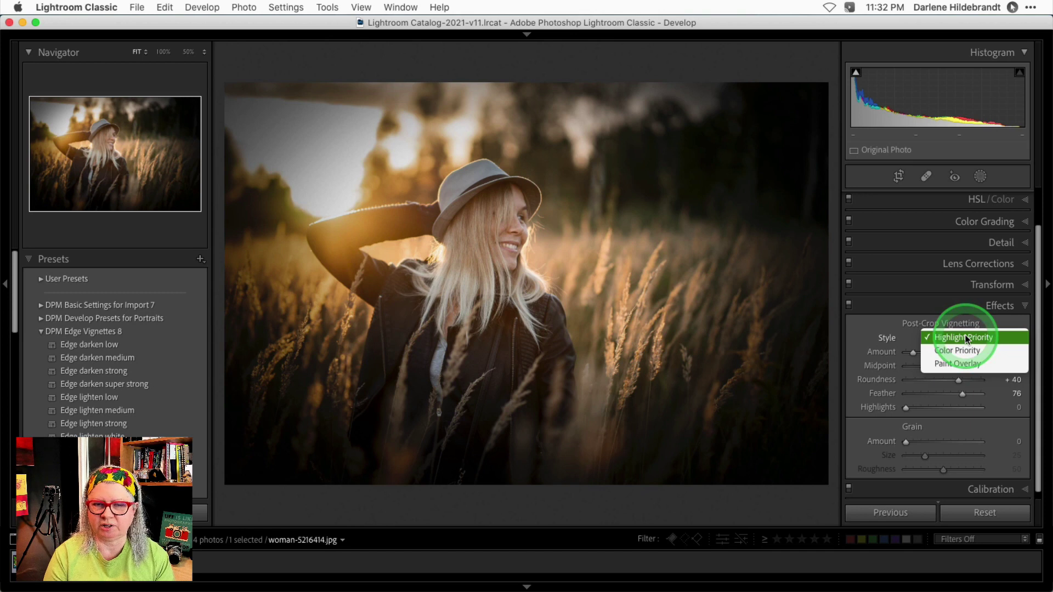
left_click(967, 350)
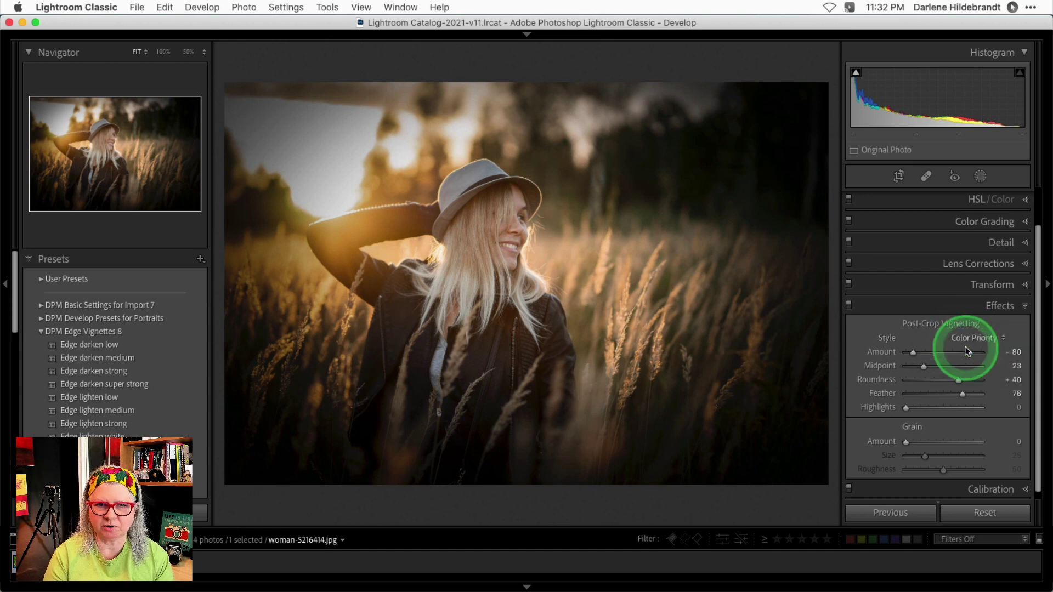
left_click(969, 338)
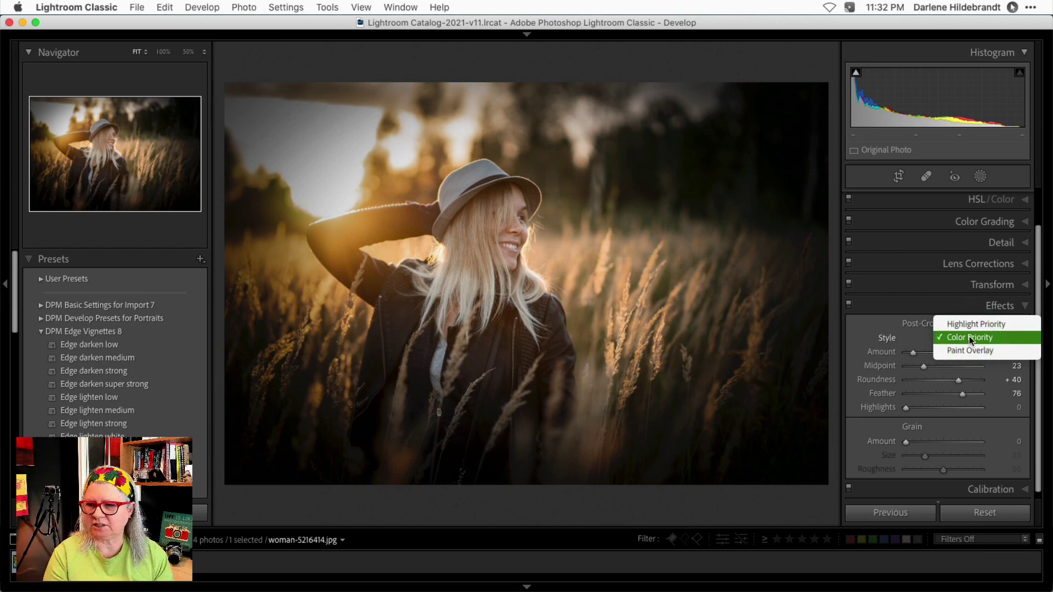
left_click(969, 354)
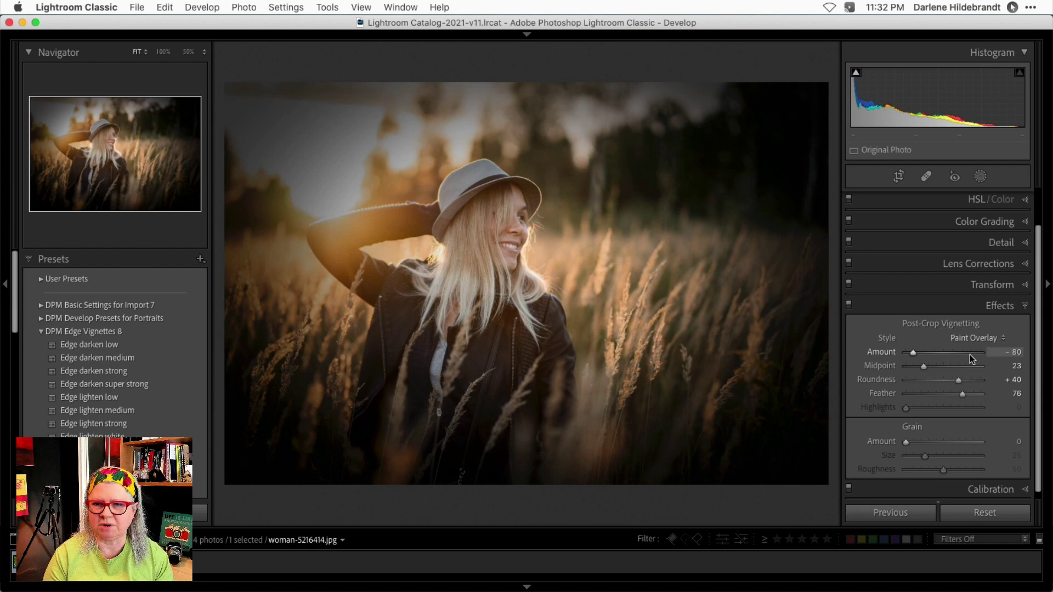
Lighten Amount to -65 and settle on the Highlight Priority vignette style.
mouse_move(913, 353)
left_mouse_down()
mouse_move(933, 356)
mouse_move(893, 353)
mouse_move(963, 356)
mouse_move(908, 353)
mouse_move(929, 353)
left_mouse_up()
left_click(968, 337)
left_click(967, 324)
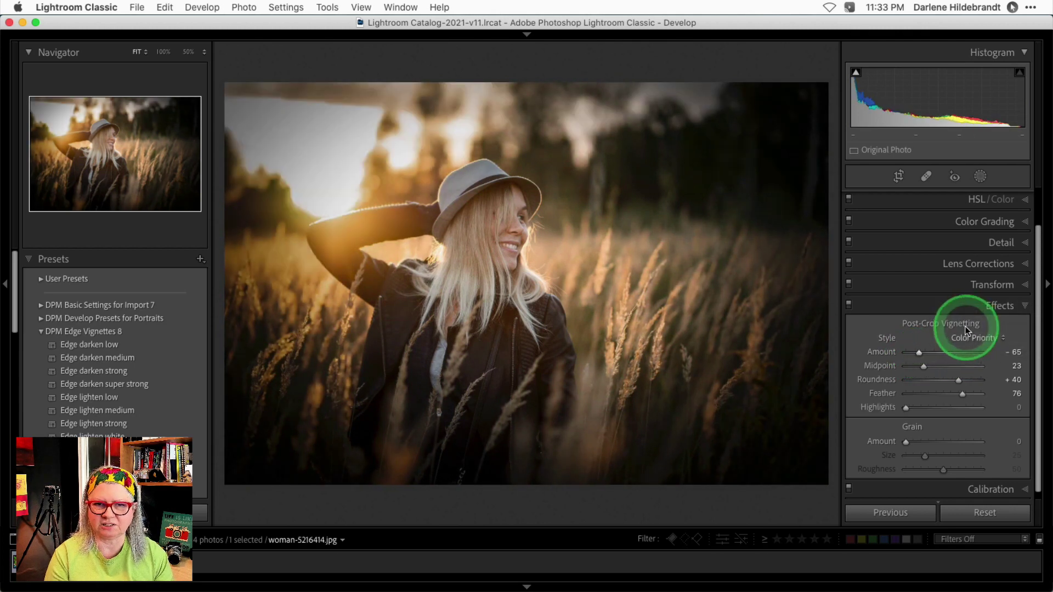
left_click(970, 337)
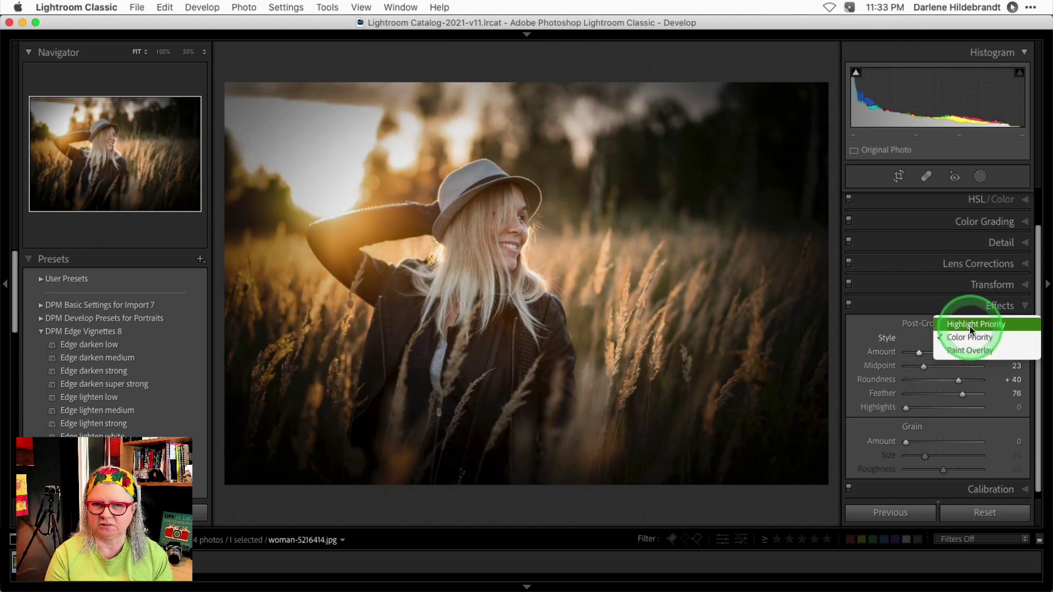
left_click(969, 325)
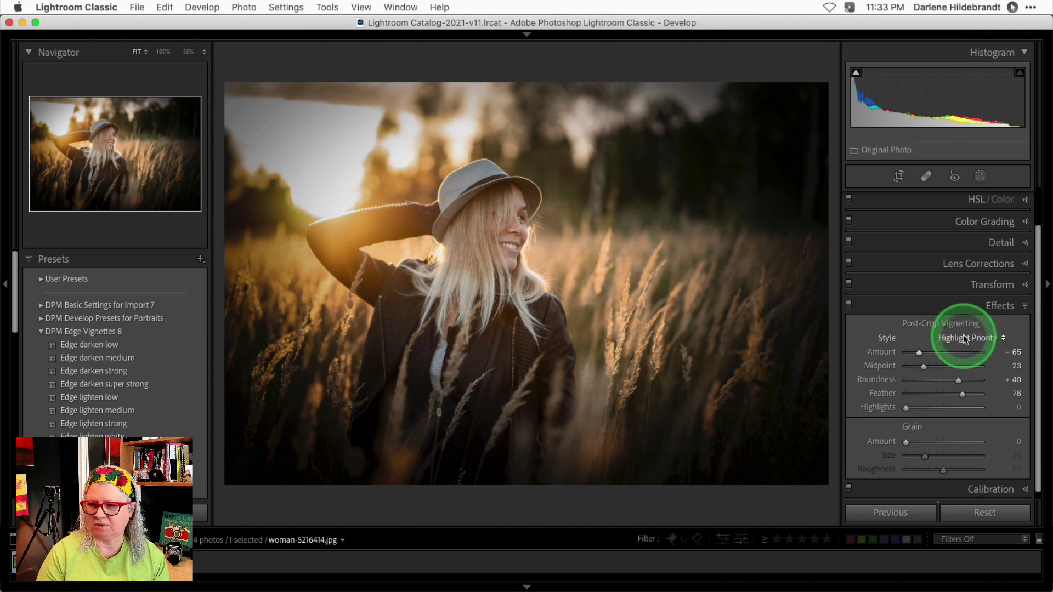
left_click(851, 413)
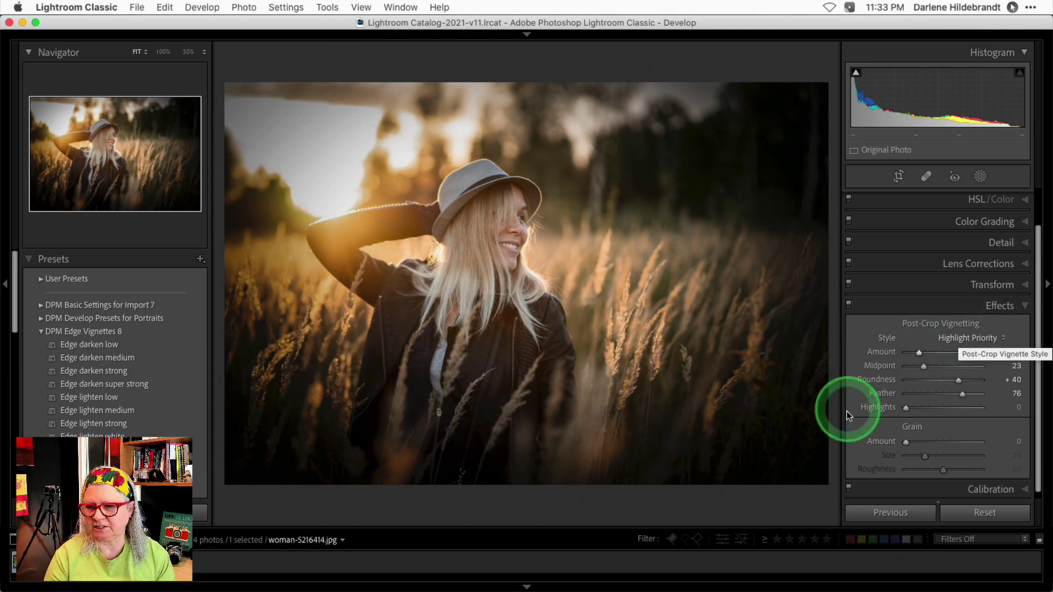
Set the vignette Amount to -80 and raise its Highlights to 61.
left_click_drag(876, 414, 951, 409)
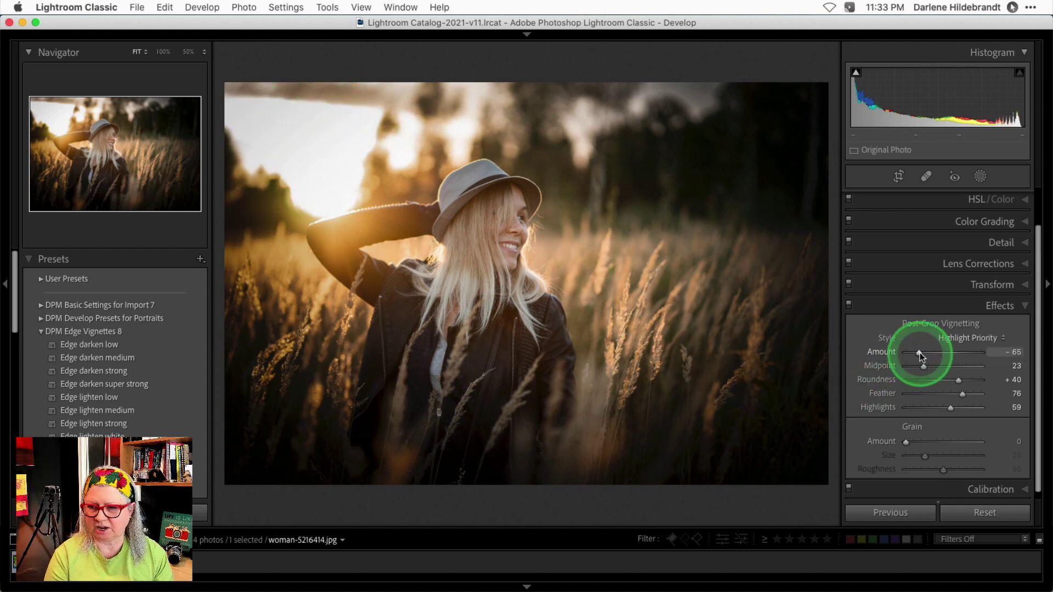
left_click_drag(920, 353, 913, 353)
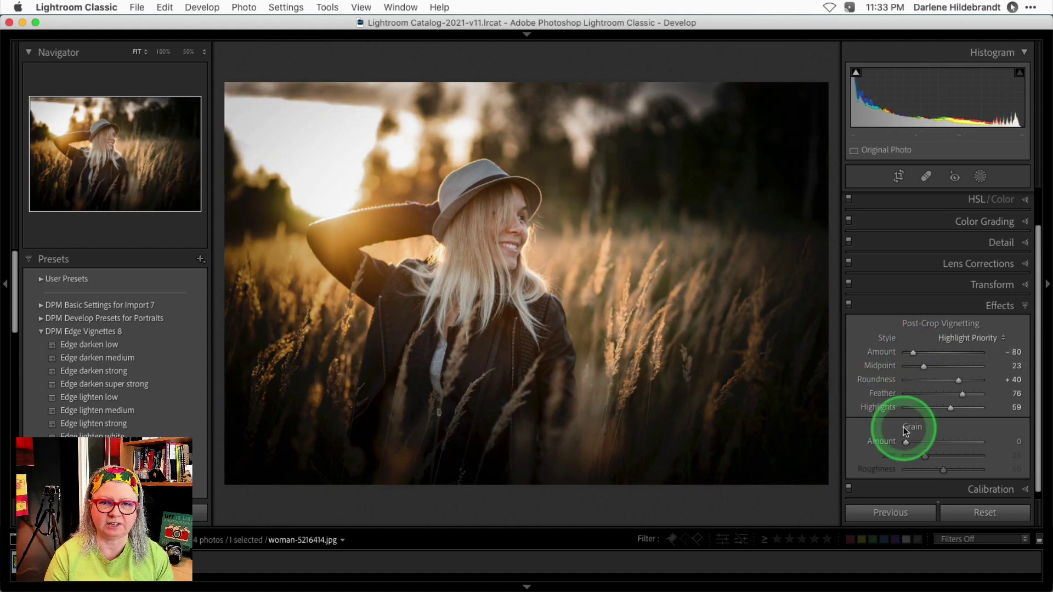
left_click_drag(950, 407, 875, 411)
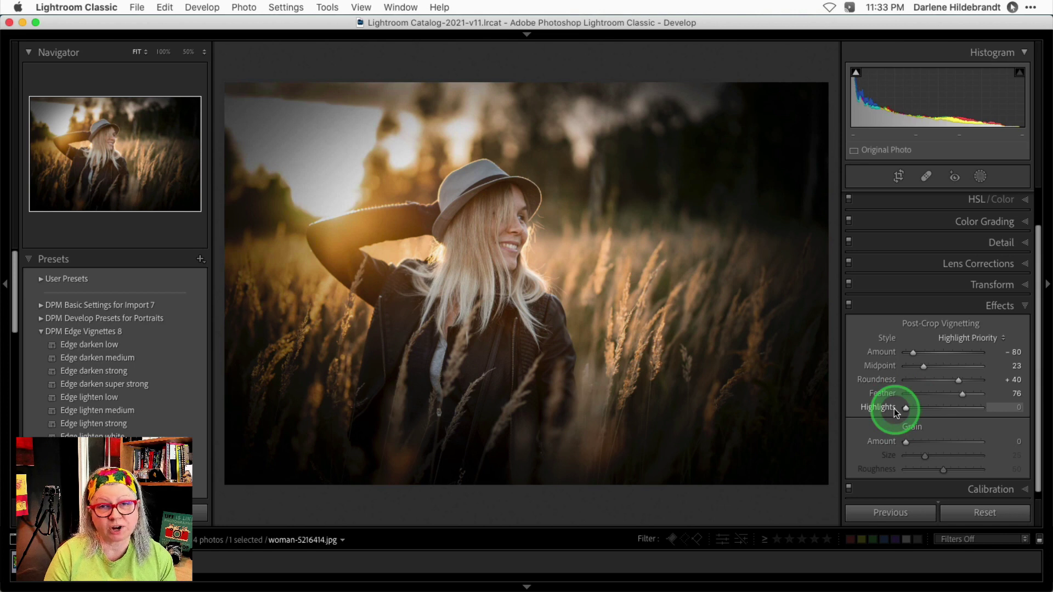
left_click_drag(905, 408, 941, 408)
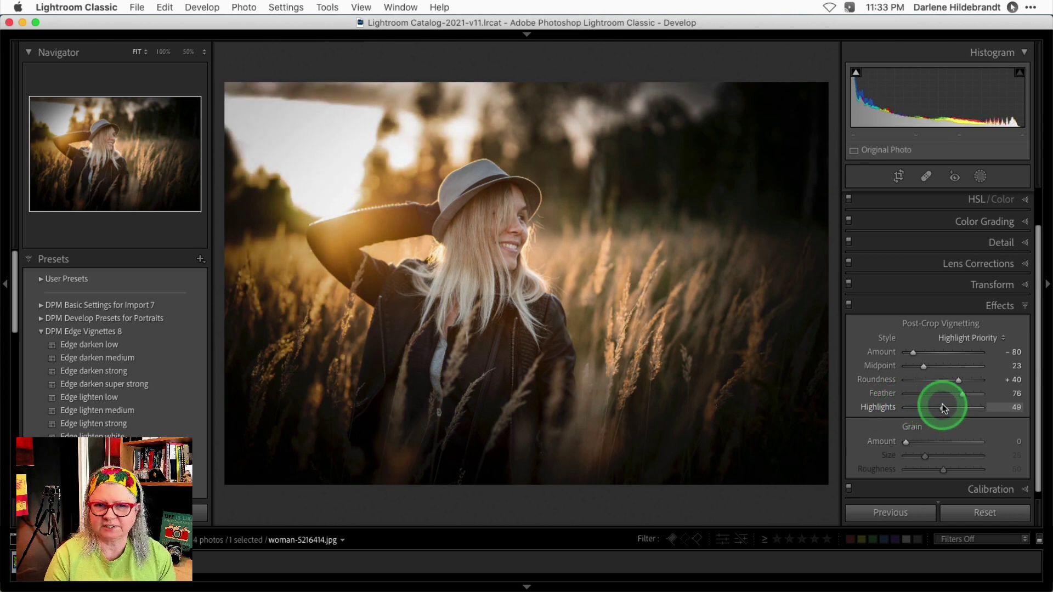
left_click_drag(942, 405, 950, 403)
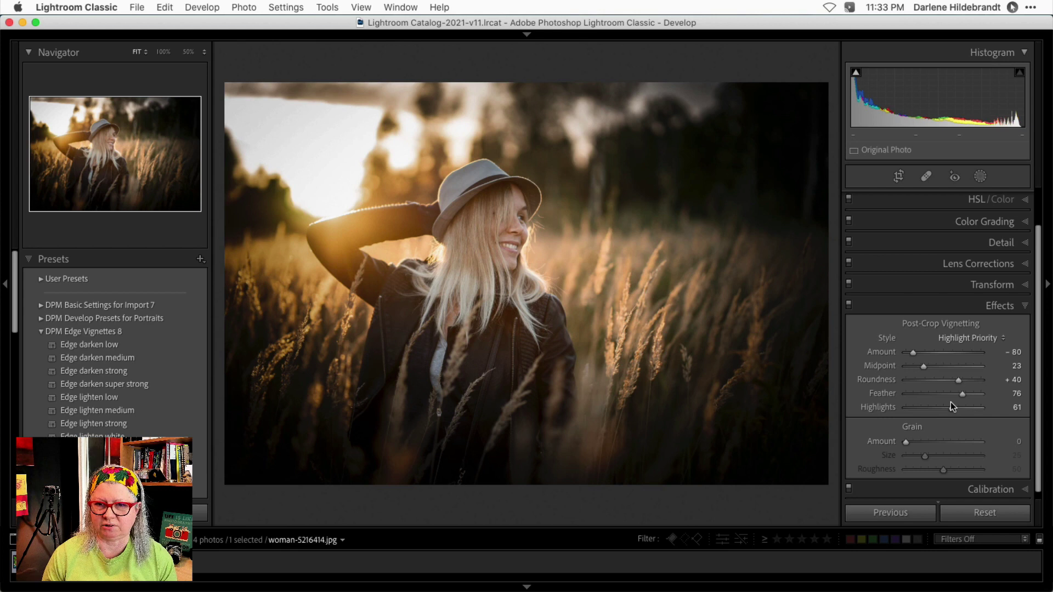
Switch the hat-wearing woman's vignette style to Color Priority.
left_click(961, 338)
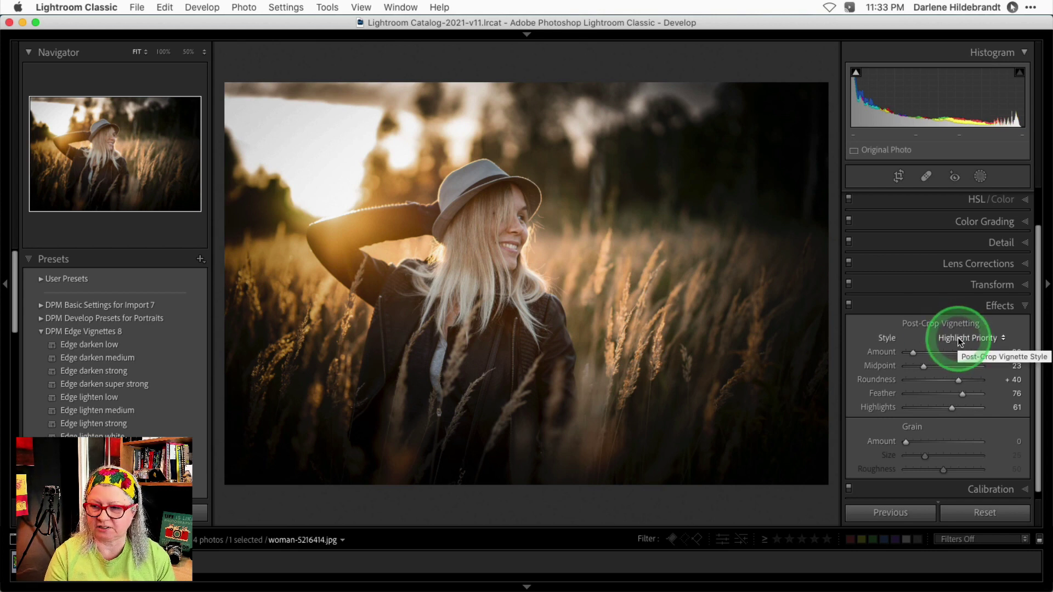
left_click(960, 339)
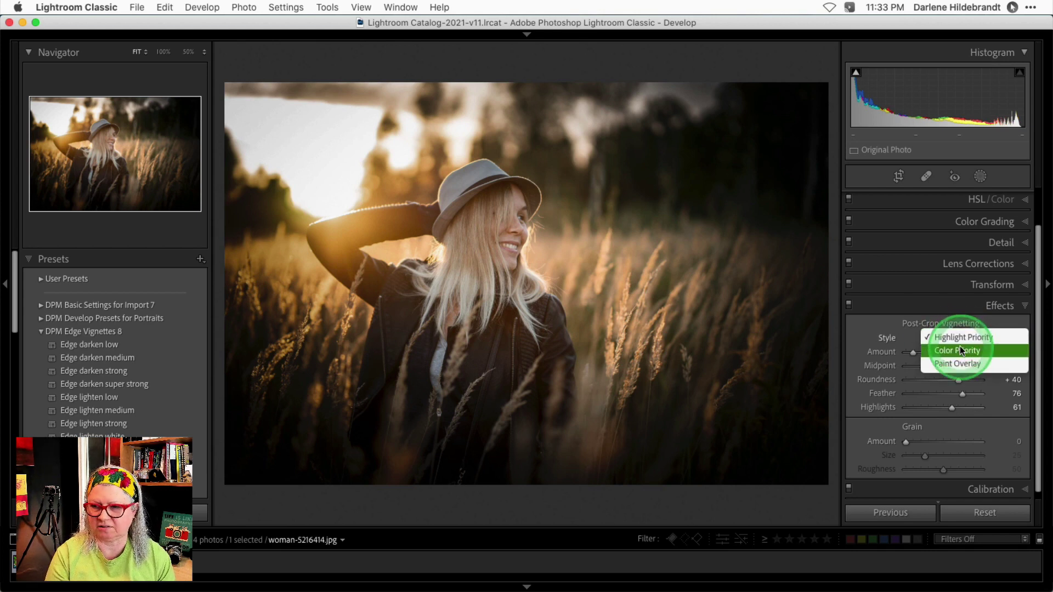
left_click(959, 346)
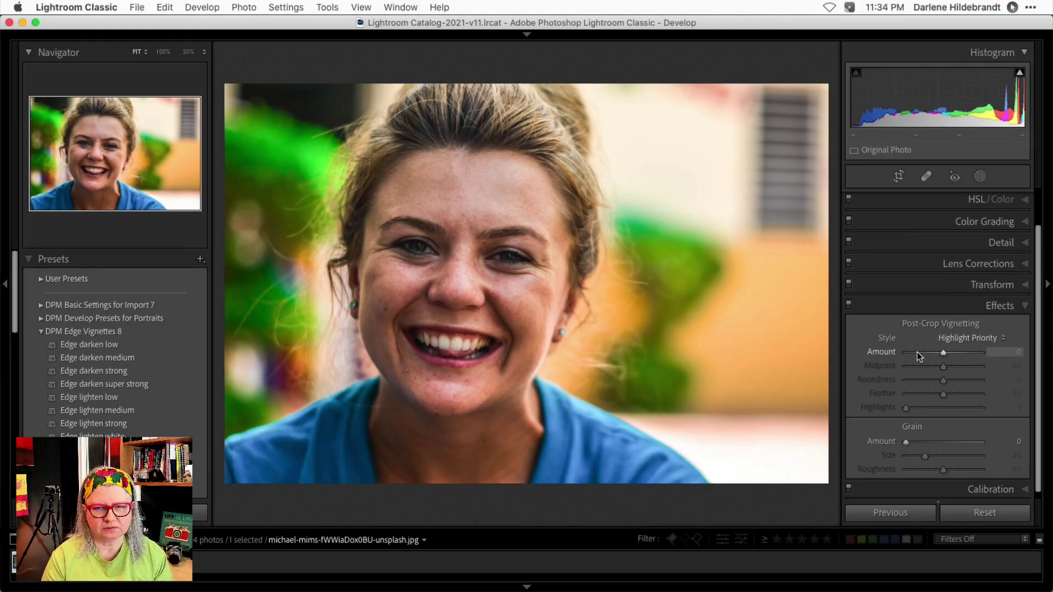
Add a dark Color Priority vignette near -92, lighten it to -74, and raise Highlights to 33.
left_click(943, 352)
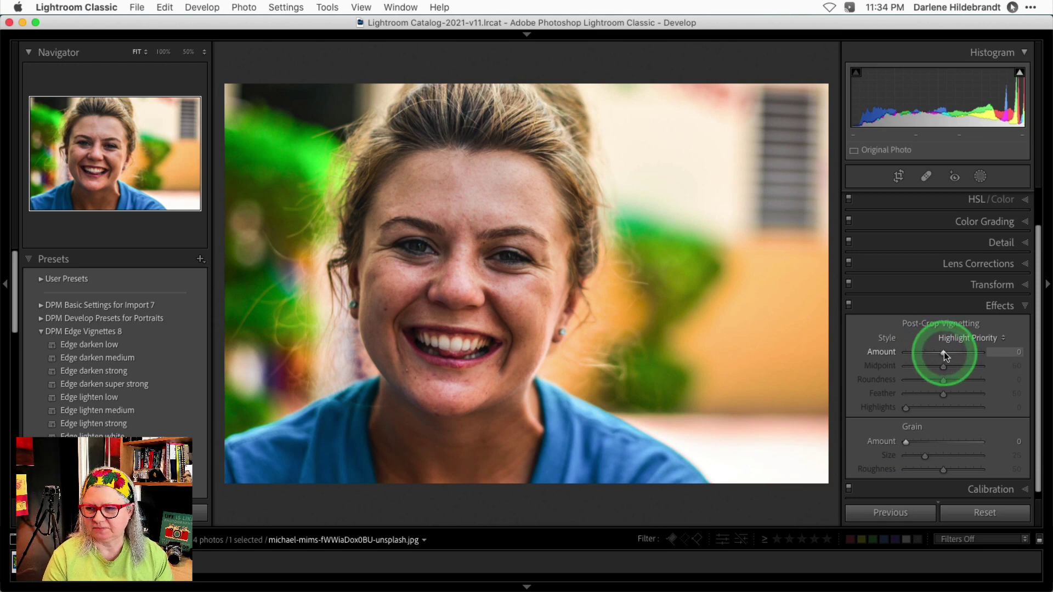
mouse_move(944, 353)
left_mouse_down()
mouse_move(910, 353)
mouse_move(941, 366)
mouse_move(931, 368)
left_mouse_up()
left_click(939, 380)
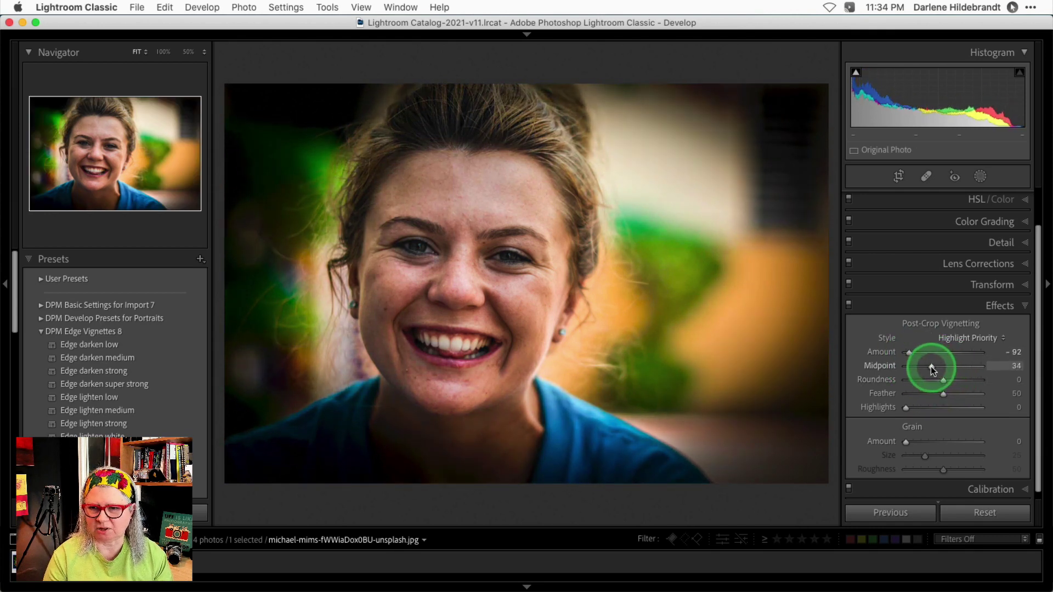
left_click(956, 340)
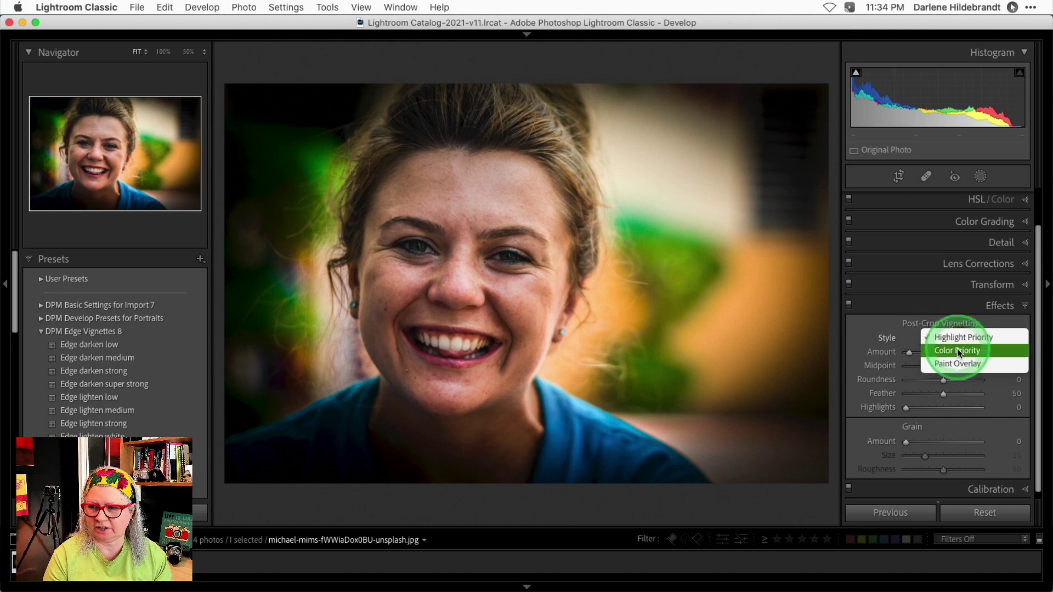
left_click(957, 347)
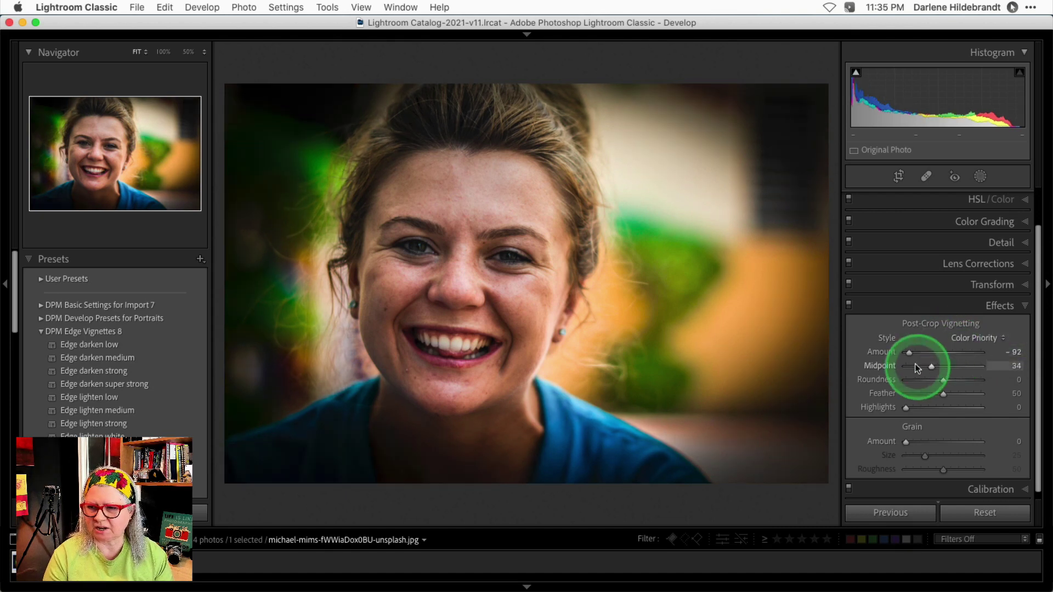
left_click_drag(909, 352, 916, 353)
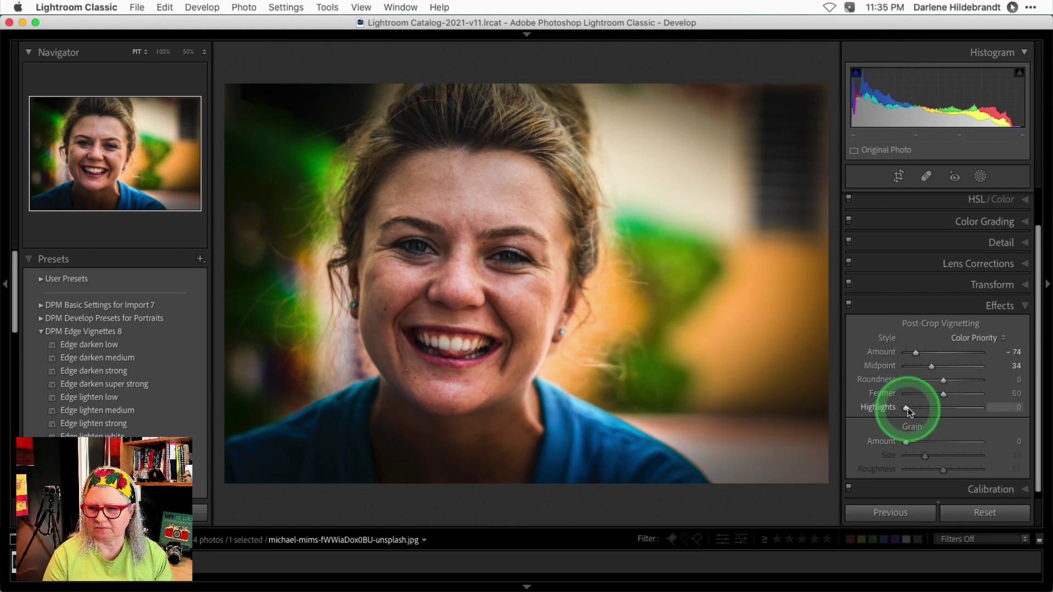
left_click_drag(907, 406, 933, 409)
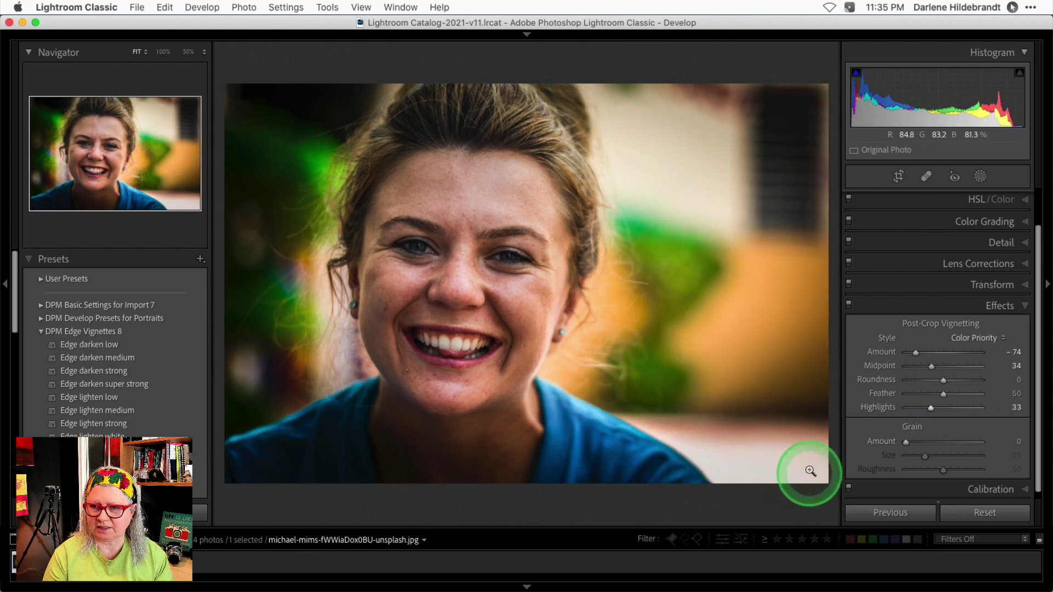
Compare Highlight Priority, keep Color Priority, and flip Amount to a brightening +52.
left_click(961, 338)
left_click(959, 327)
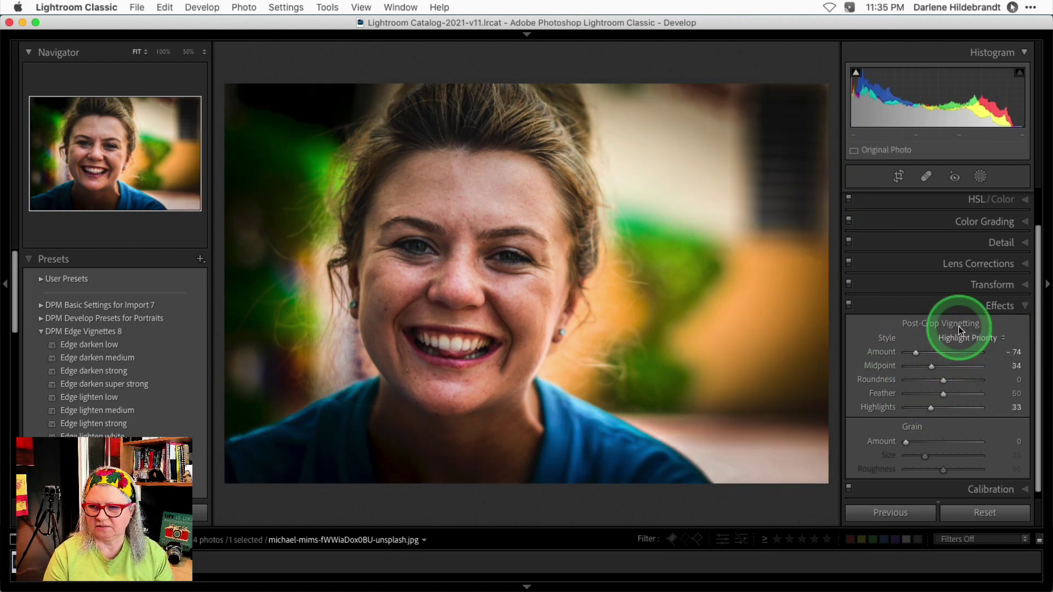
left_click(959, 338)
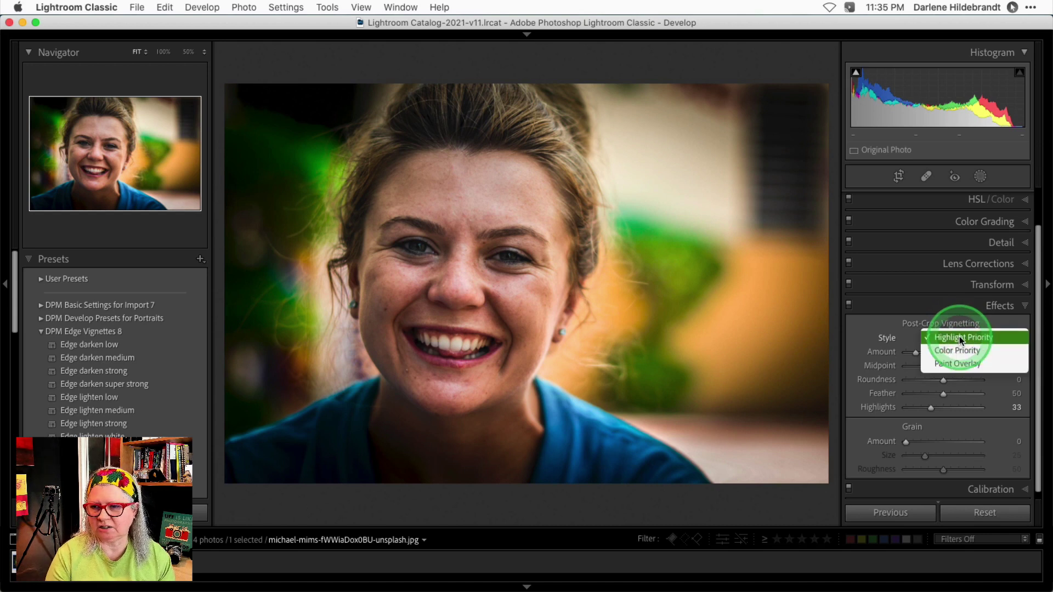
left_click(959, 346)
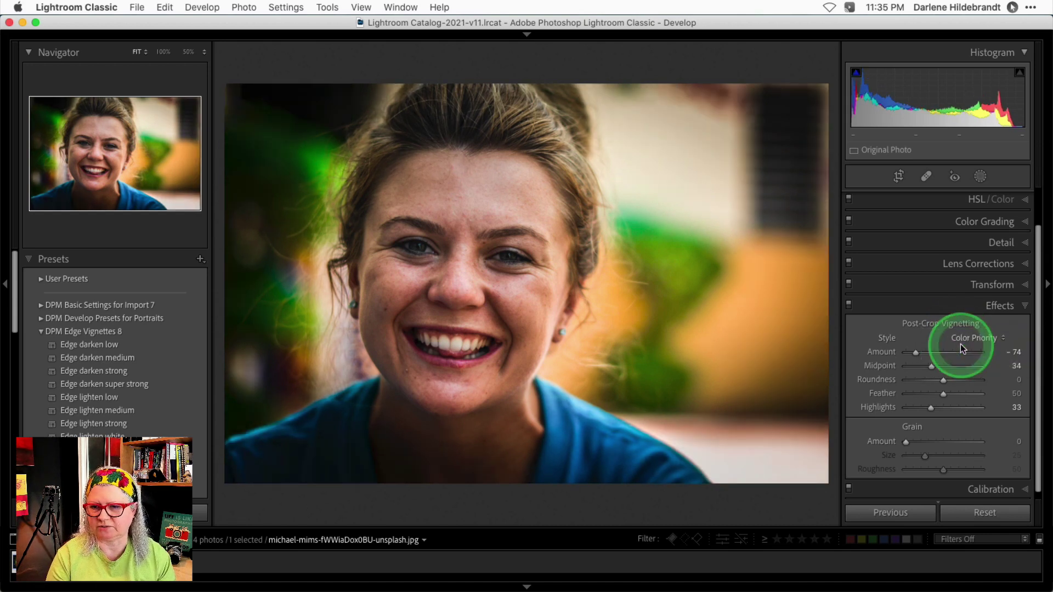
key("super+z")
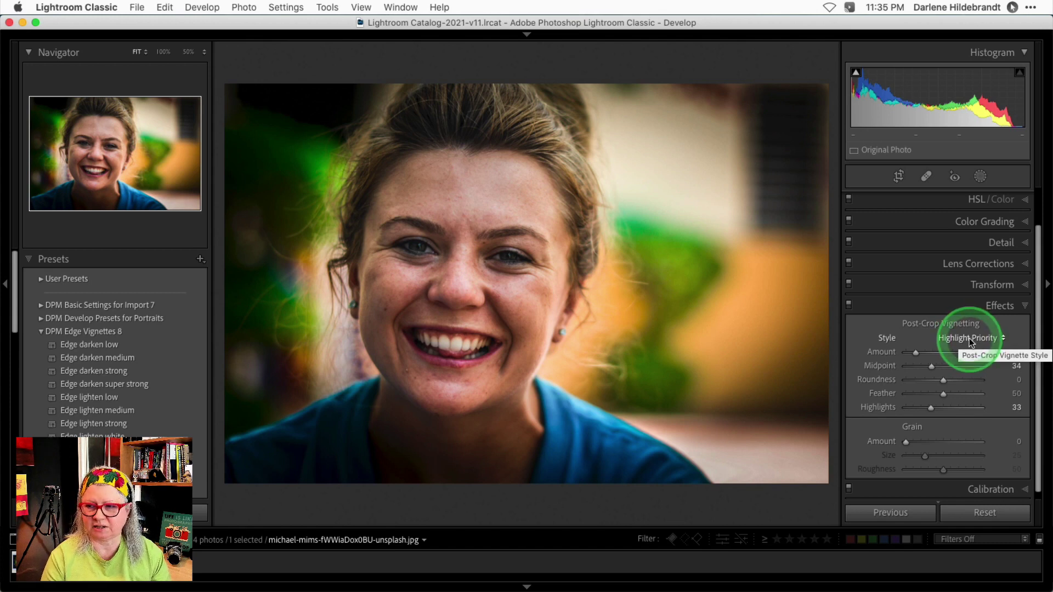
left_click(969, 338)
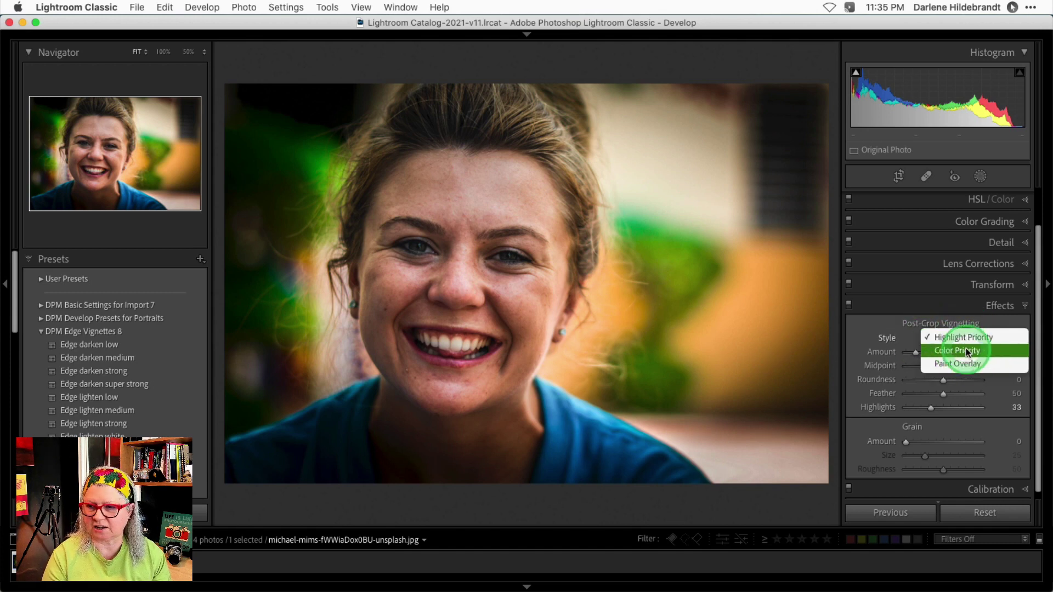
left_click(966, 348)
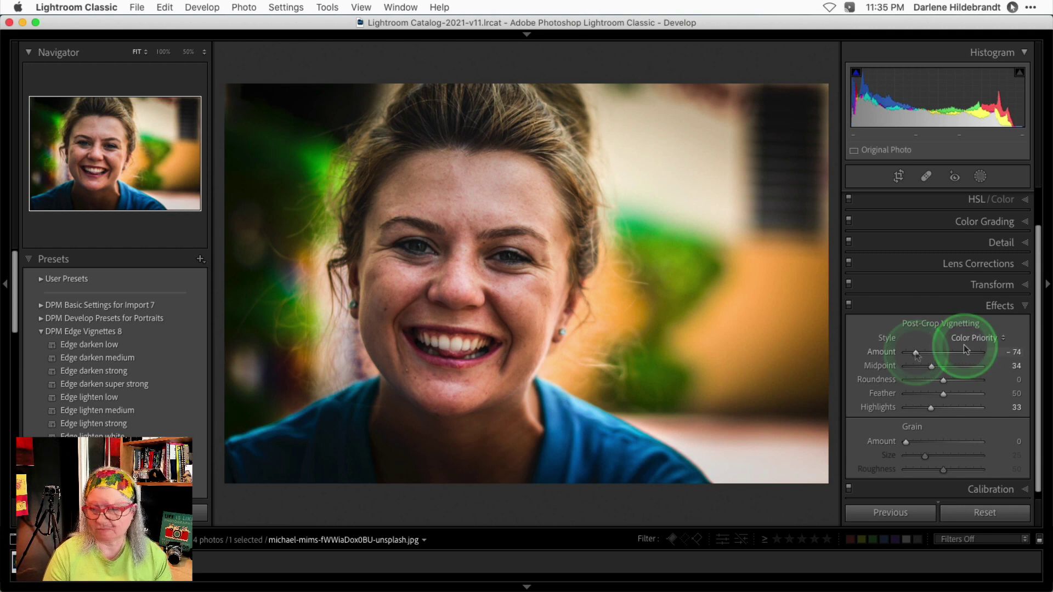
left_click(915, 352)
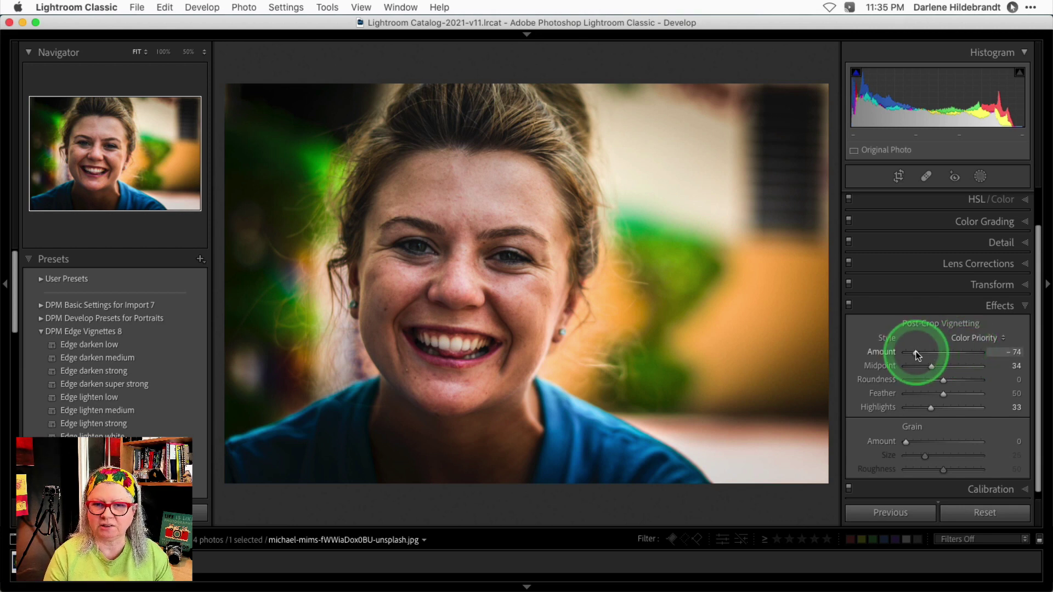
left_click_drag(917, 355, 961, 350)
Set Midpoint 39, Roundness +39 and Feather 48, then push the white vignette Amount to +100.
left_click(875, 407)
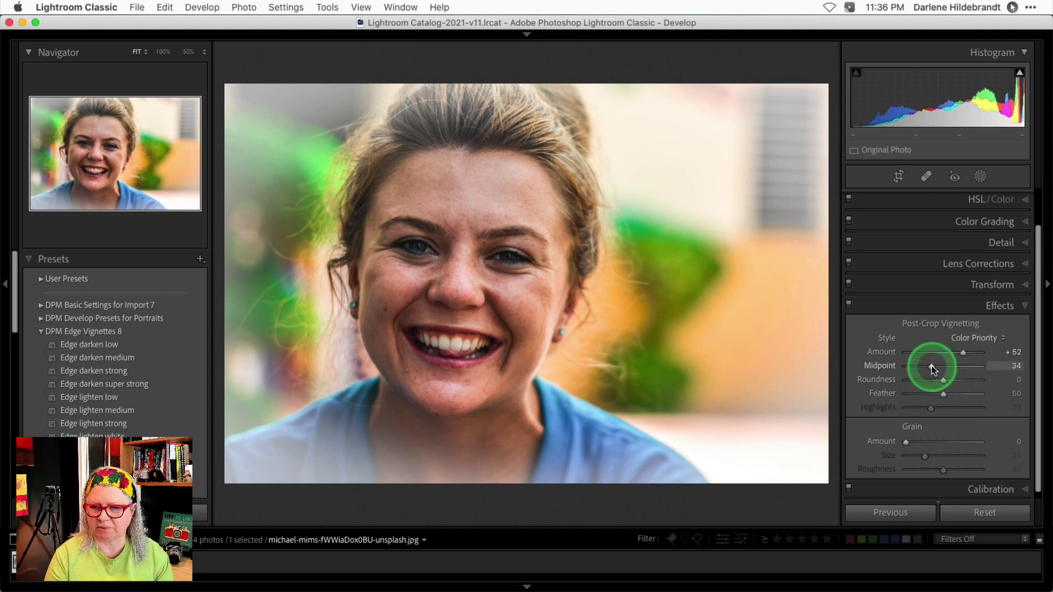
left_click_drag(931, 366, 943, 390)
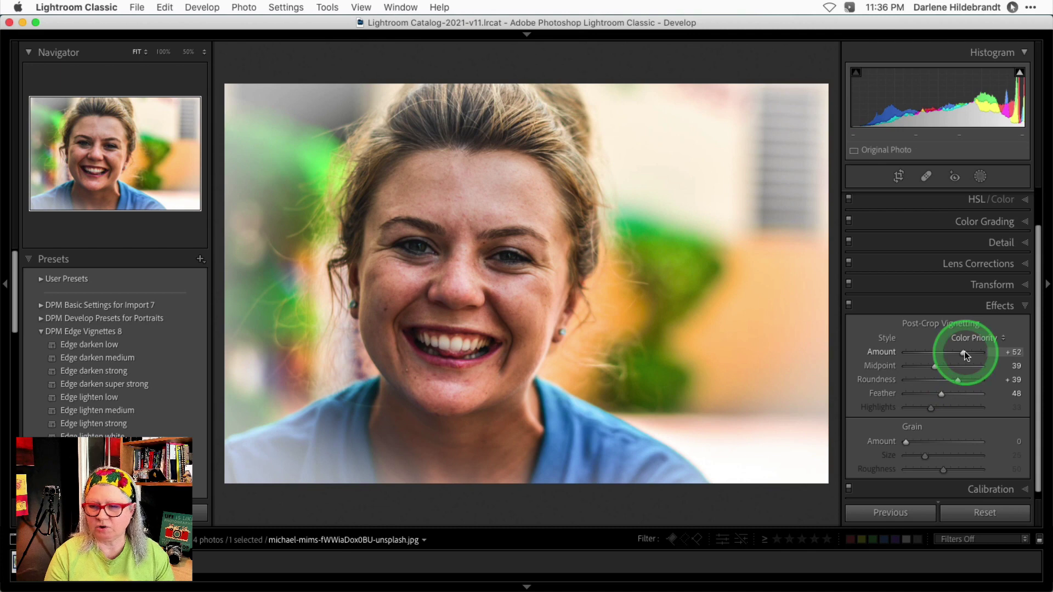
left_click_drag(965, 351, 1000, 353)
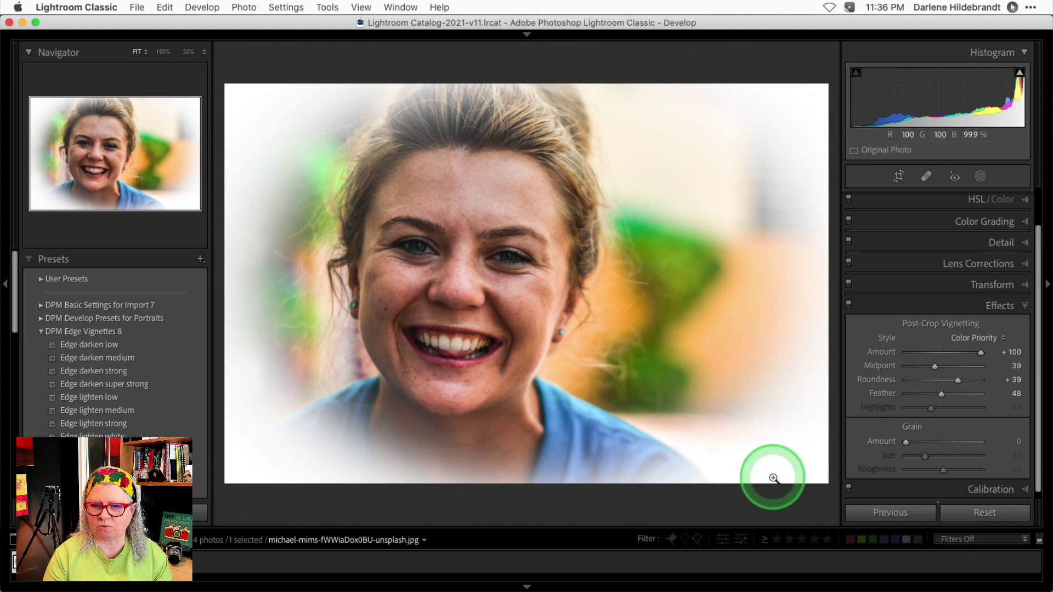
Harden Feather to 1, set Roundness -66 and Midpoint 42 for a rounded-rectangle shape.
left_click_drag(941, 394, 908, 394)
left_click(957, 379)
left_click(936, 366)
left_click(919, 394)
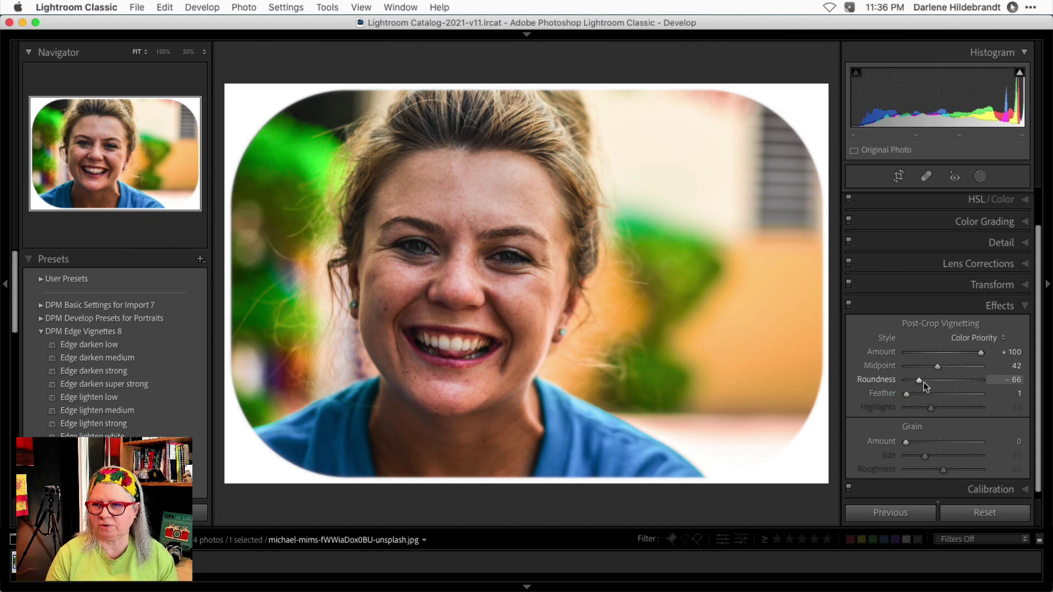
Drag Amount to -100 and Highlights to 0 for a solid black border.
left_click_drag(980, 352, 896, 357)
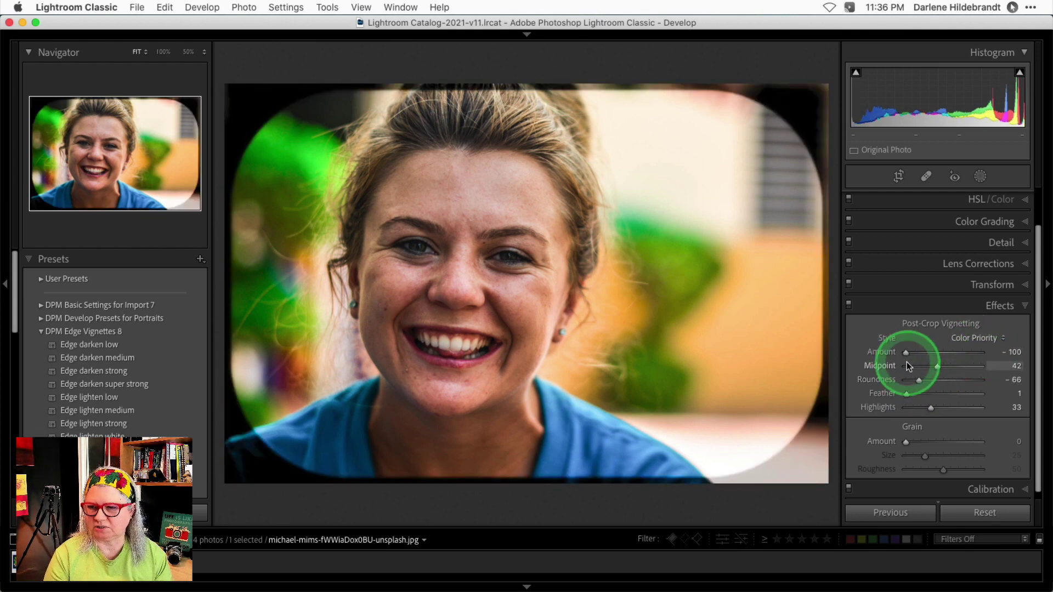
left_click(931, 408)
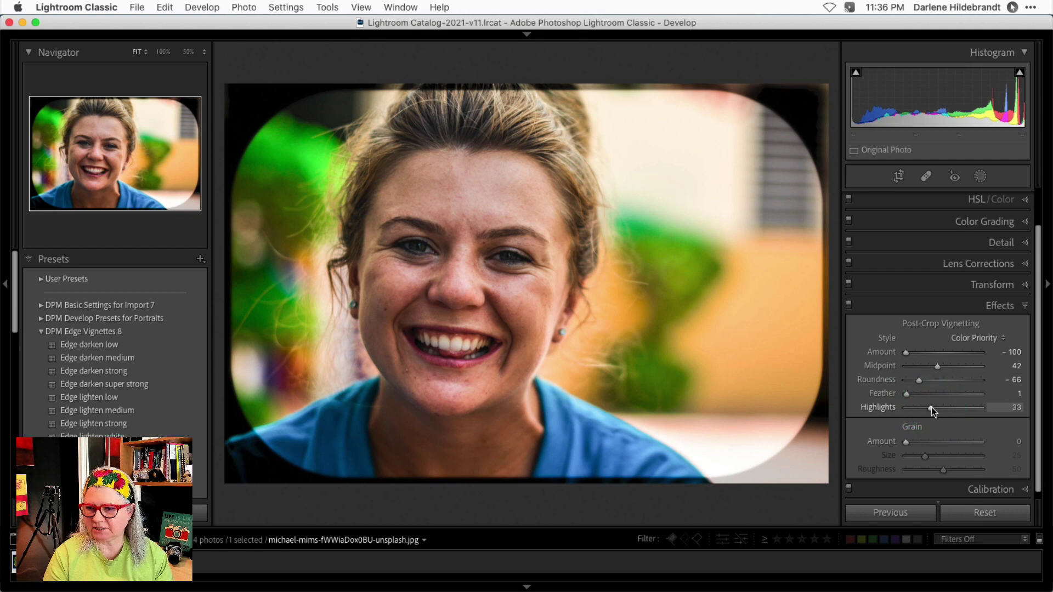
left_click_drag(931, 407, 906, 407)
left_click(972, 418)
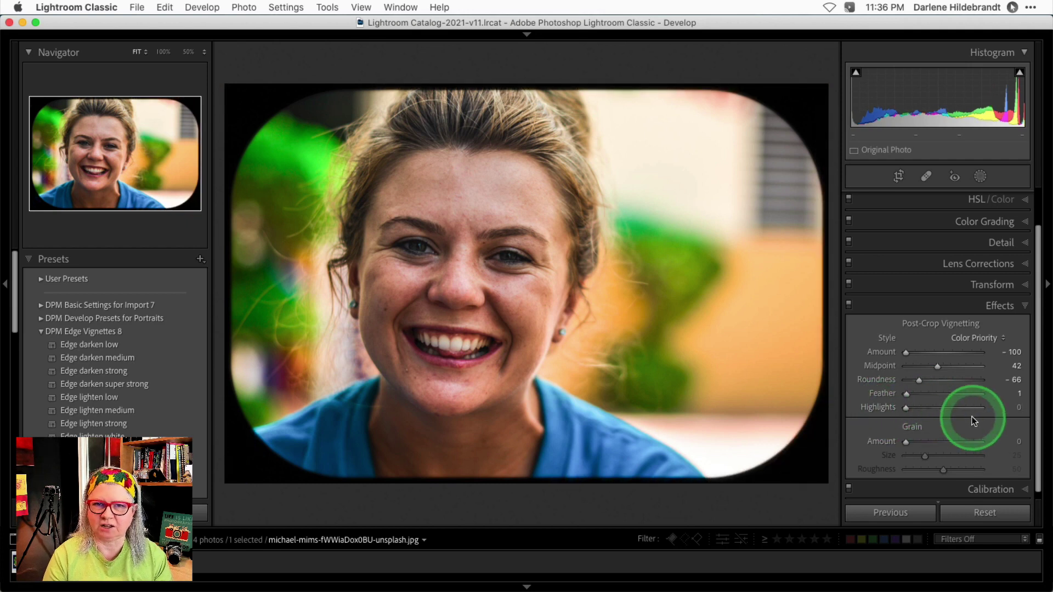